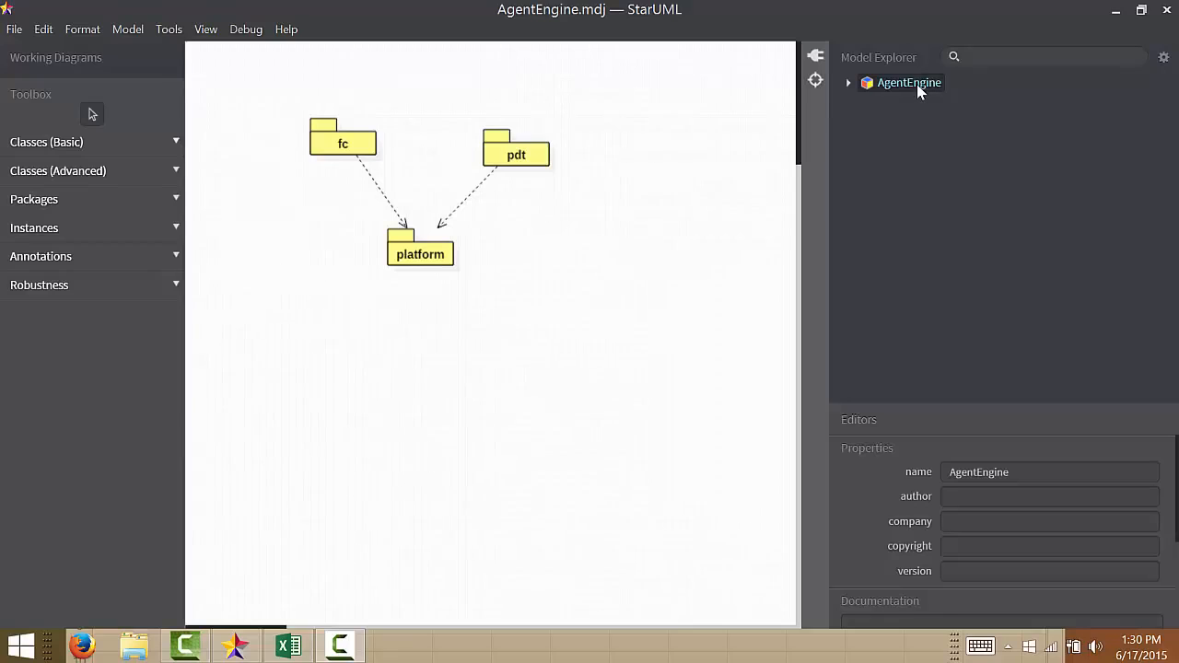
# Step: Expand the AgentEngine project's Model and abs packages and open the abs class diagram
pyautogui.click(848, 84)
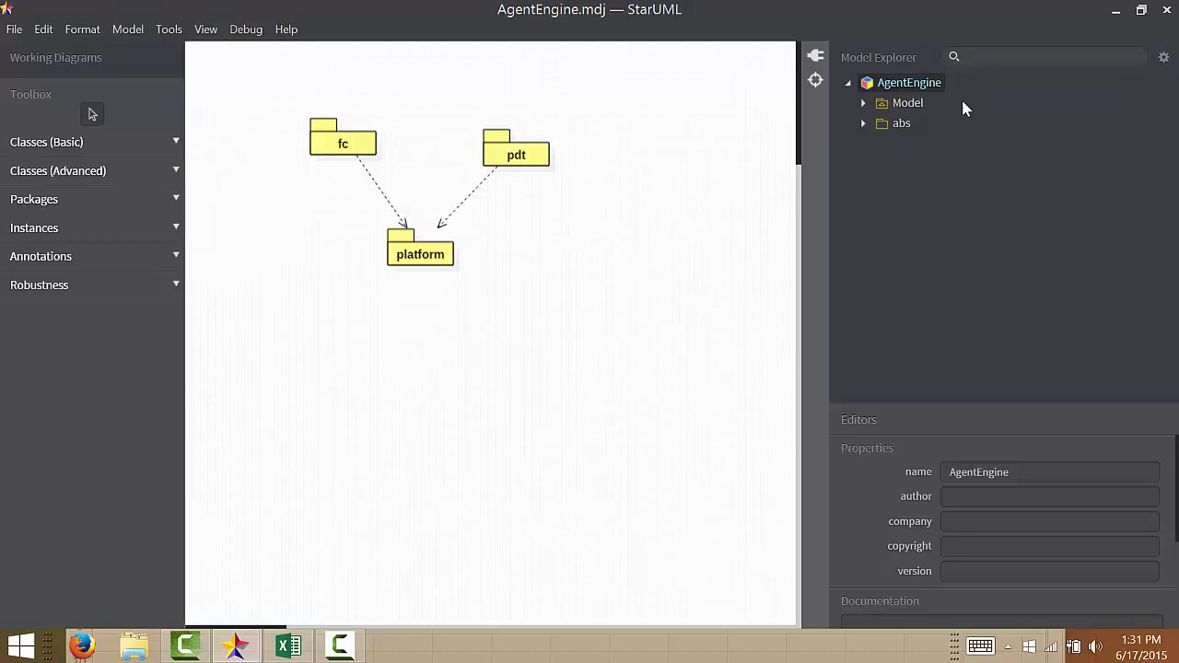
pyautogui.click(863, 106)
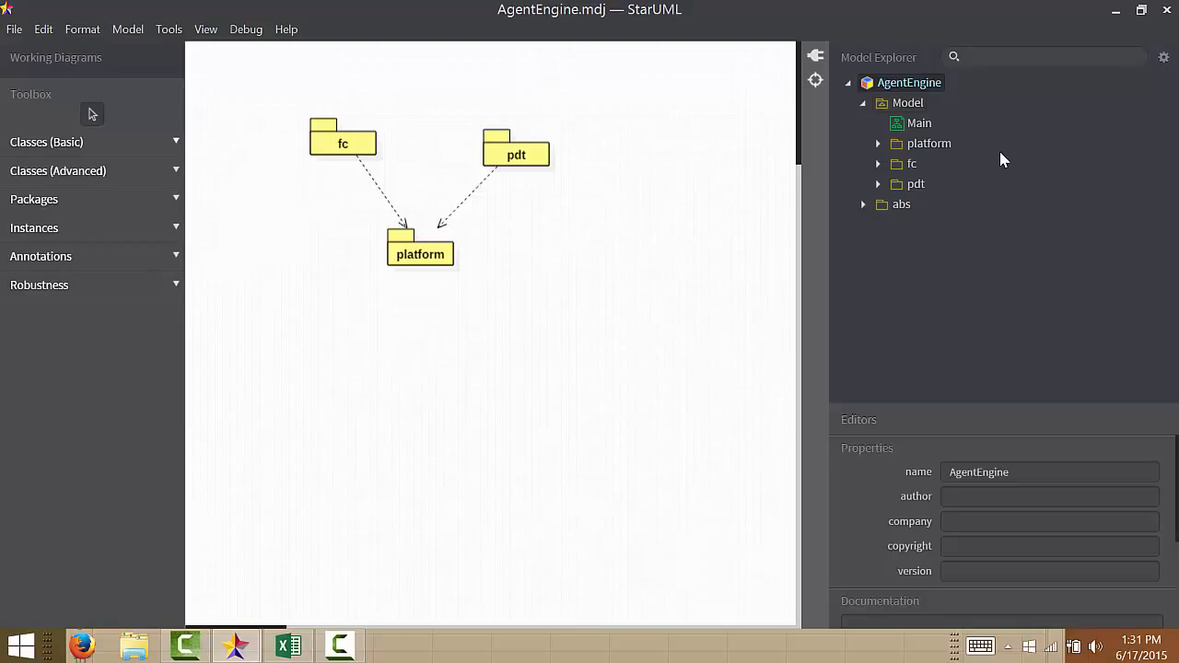
pyautogui.click(920, 127)
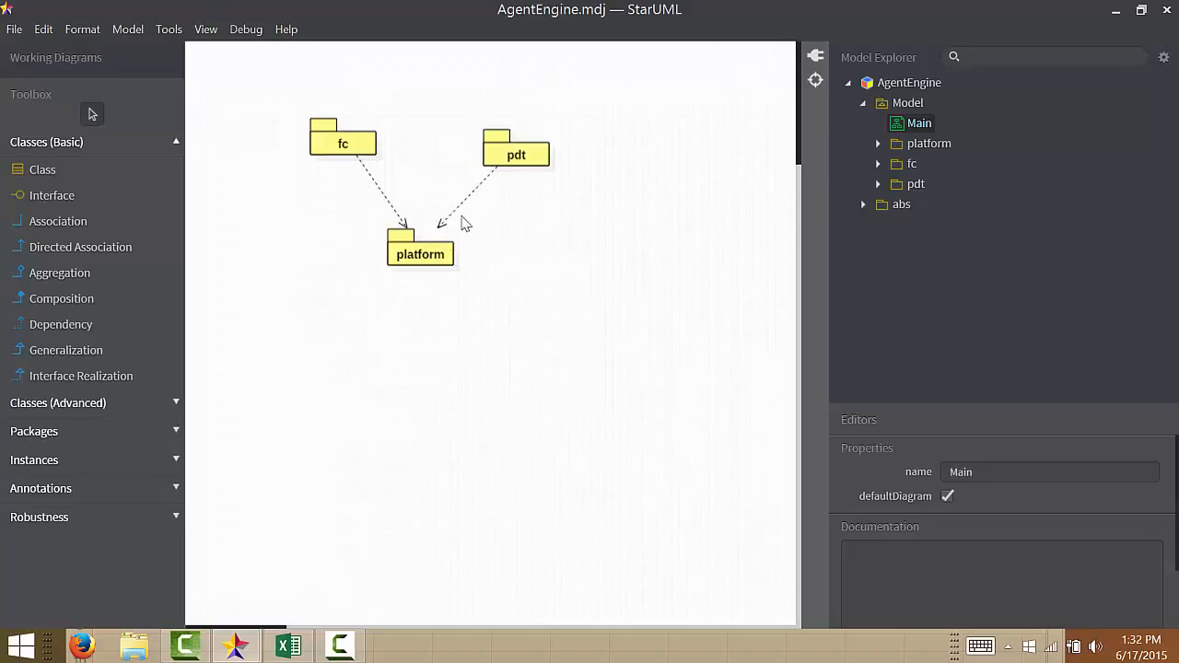
pyautogui.click(863, 206)
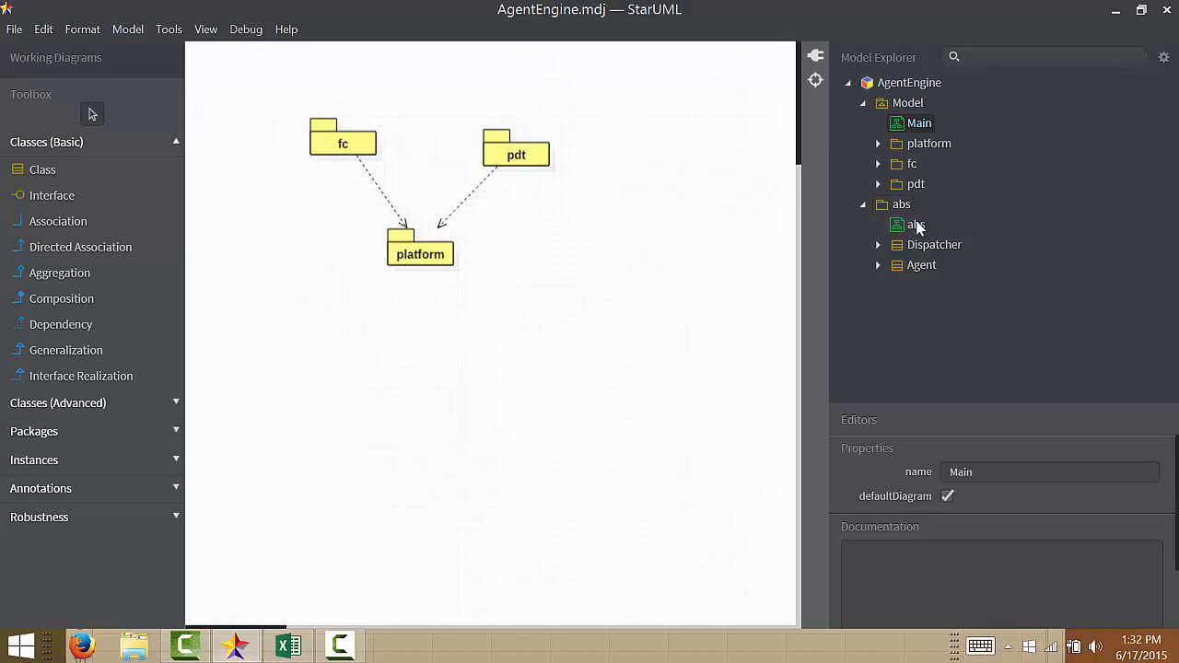
pyautogui.doubleClick(912, 227)
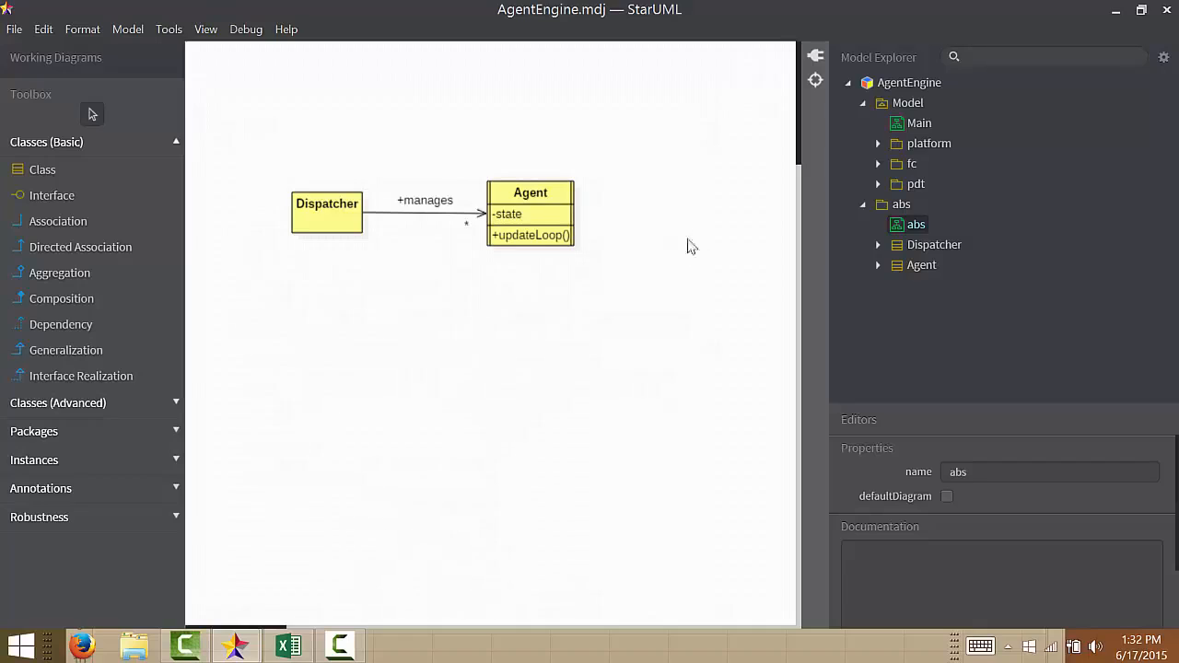
# Step: Expand the platform package and open its main class diagram
pyautogui.click(879, 144)
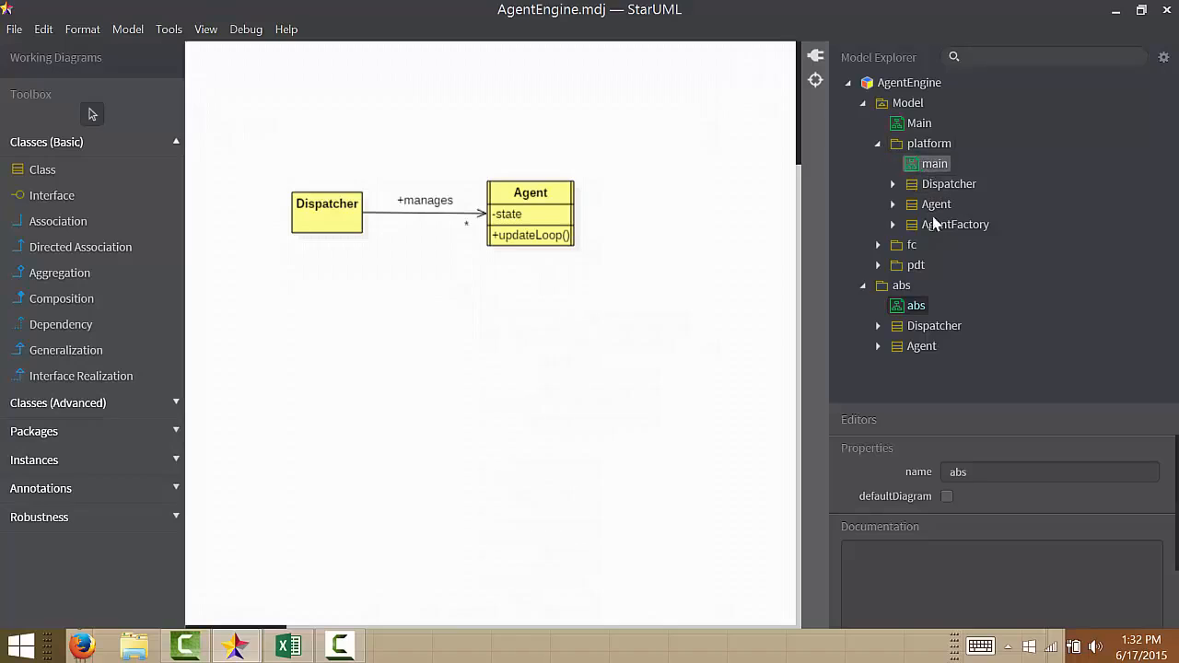
pyautogui.doubleClick(932, 164)
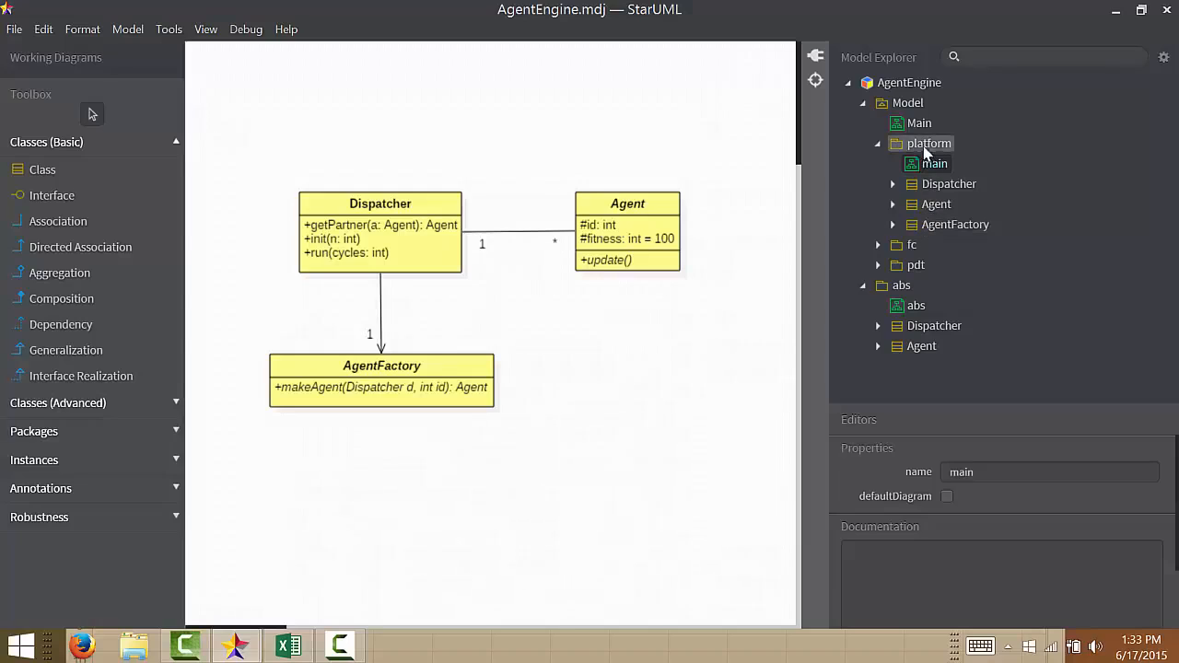
# Step: Expand the fc package, view its main, main2 and main3 diagrams in turn, and look through its classes
pyautogui.click(878, 245)
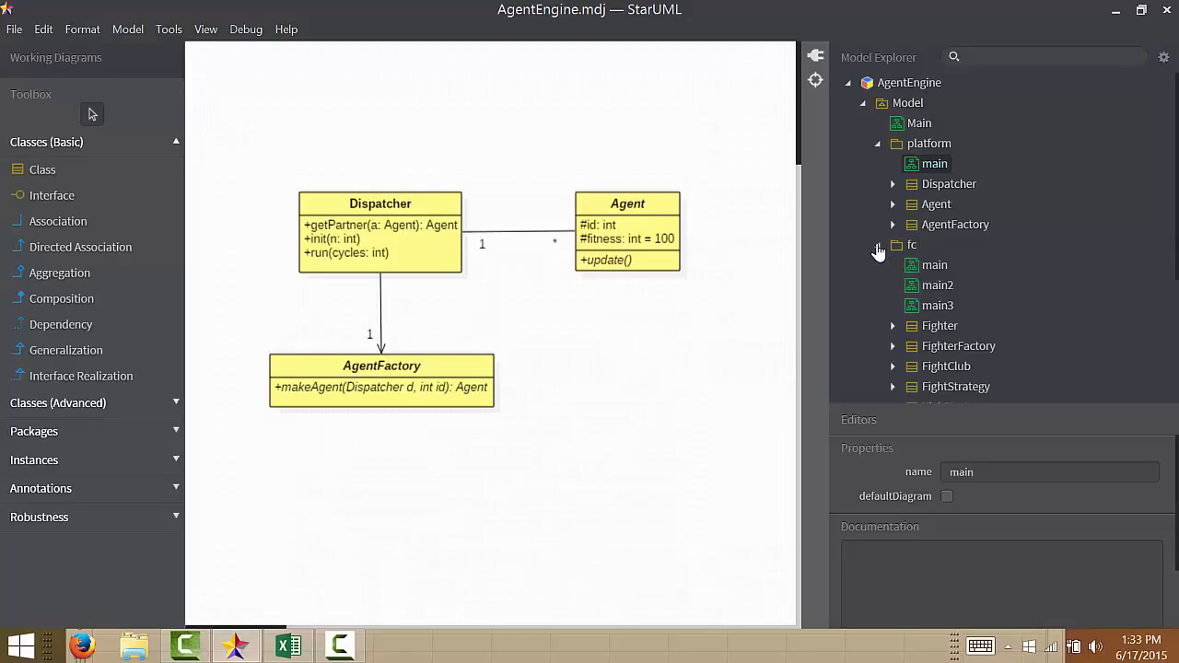
pyautogui.doubleClick(918, 267)
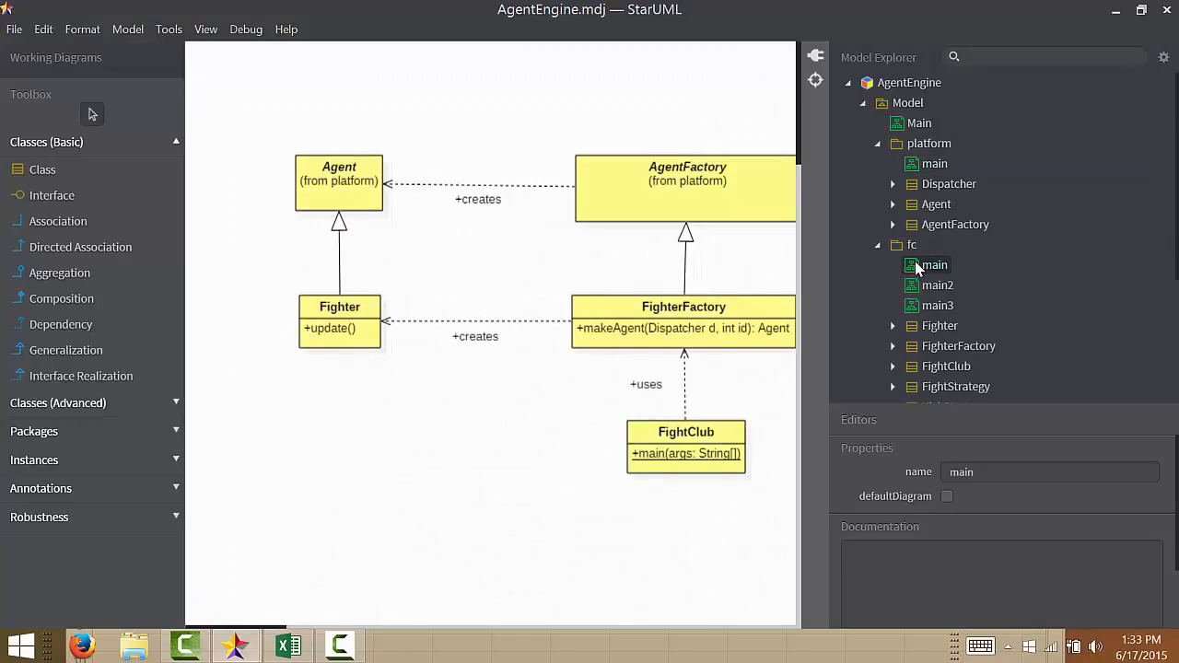
pyautogui.doubleClick(932, 285)
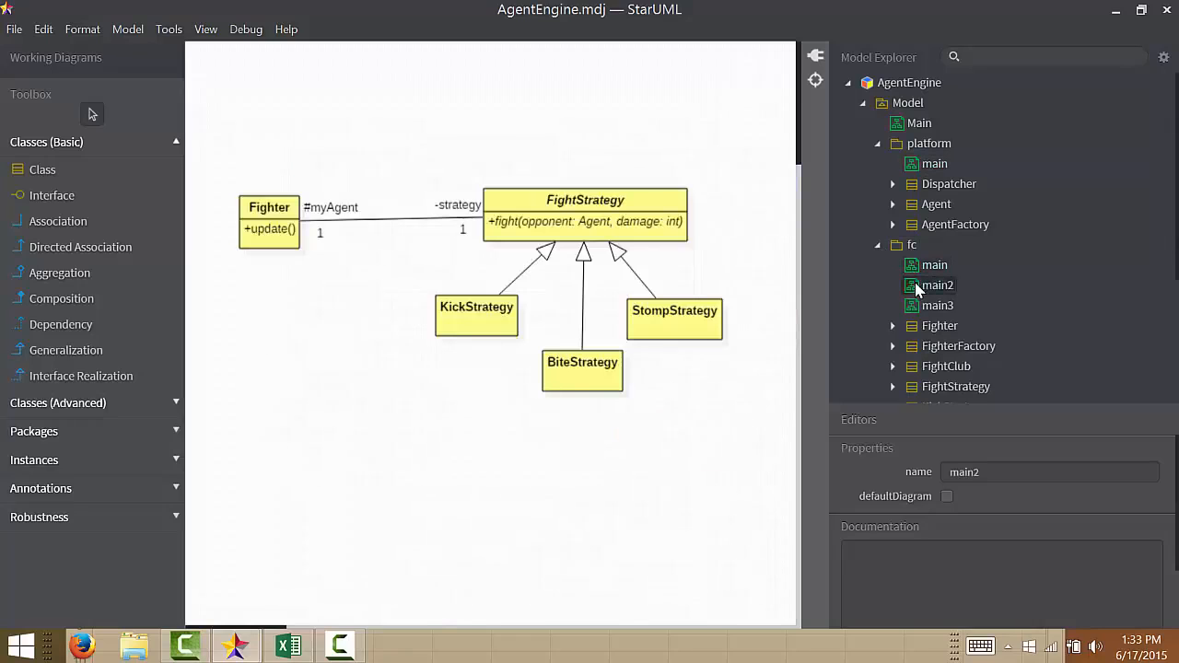
pyautogui.doubleClick(919, 306)
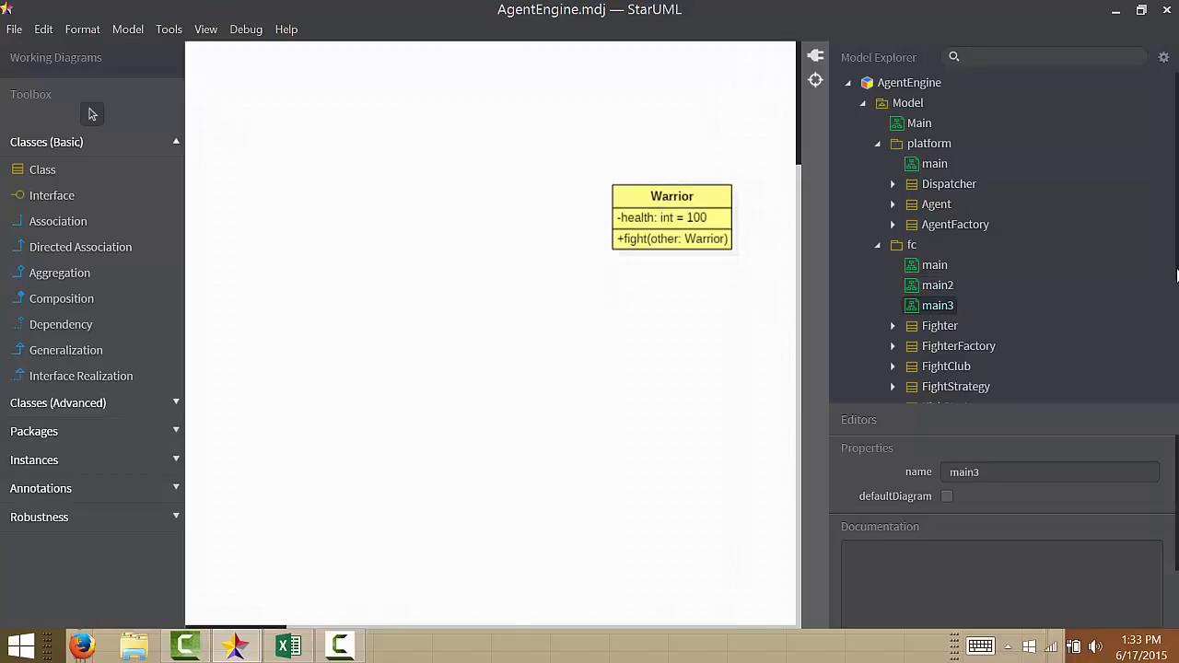
pyautogui.scroll(-2, 1169, 304)
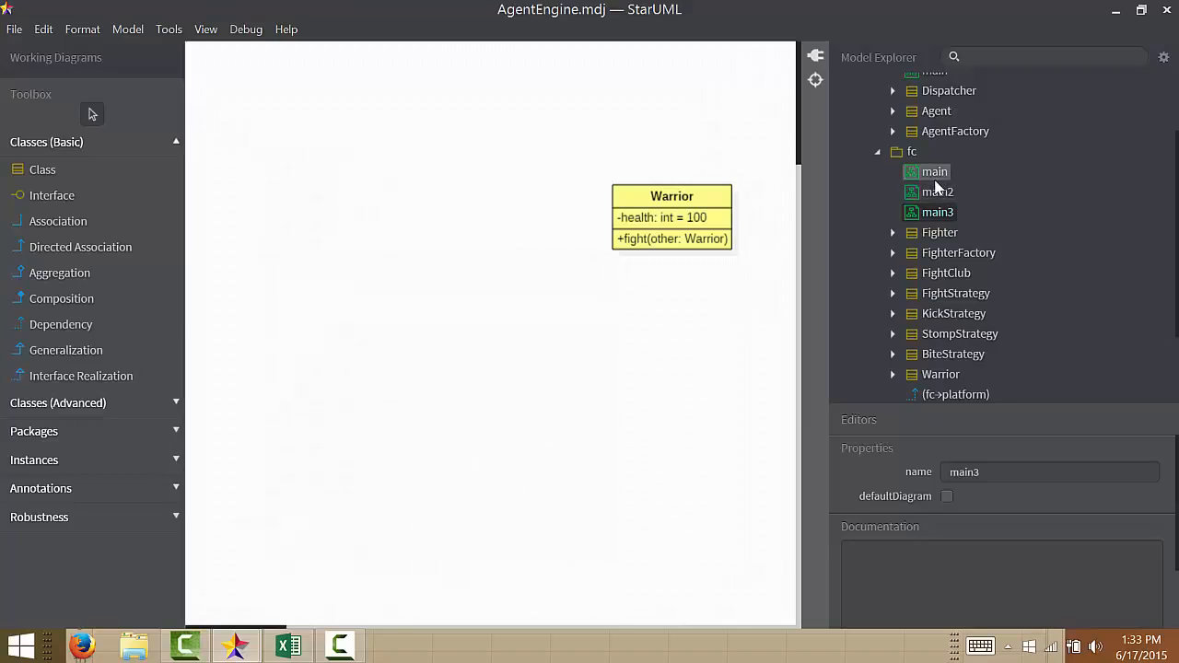
# Step: Collapse the fc and platform packages and reopen the abs class diagram
pyautogui.click(879, 153)
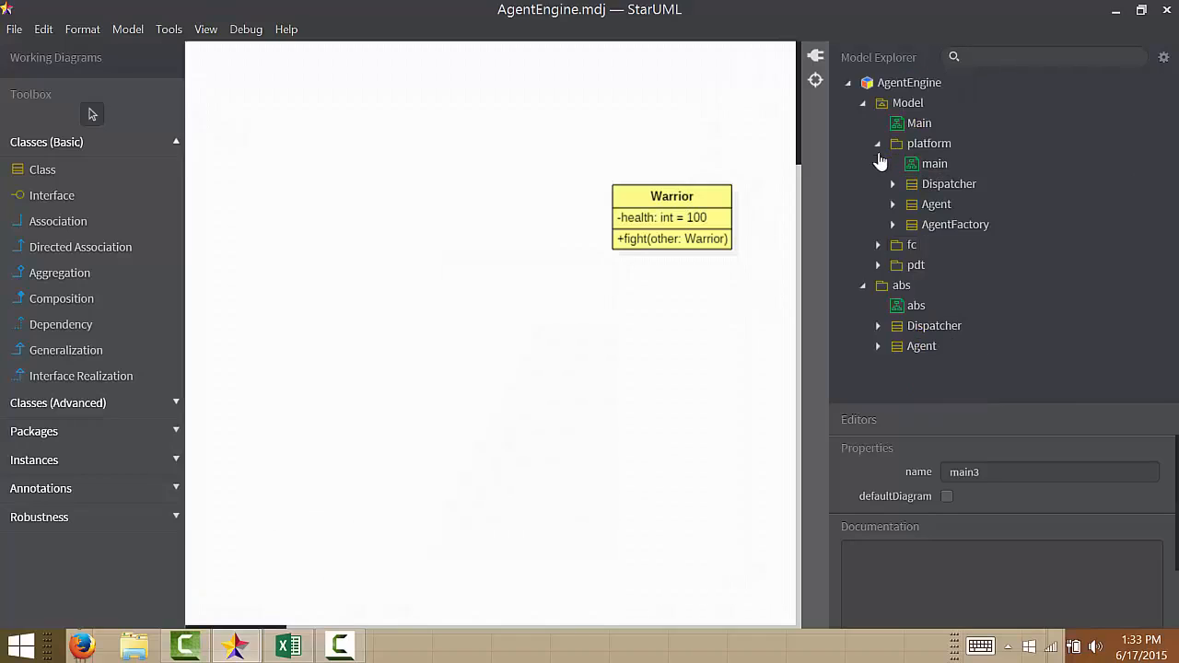
pyautogui.click(878, 146)
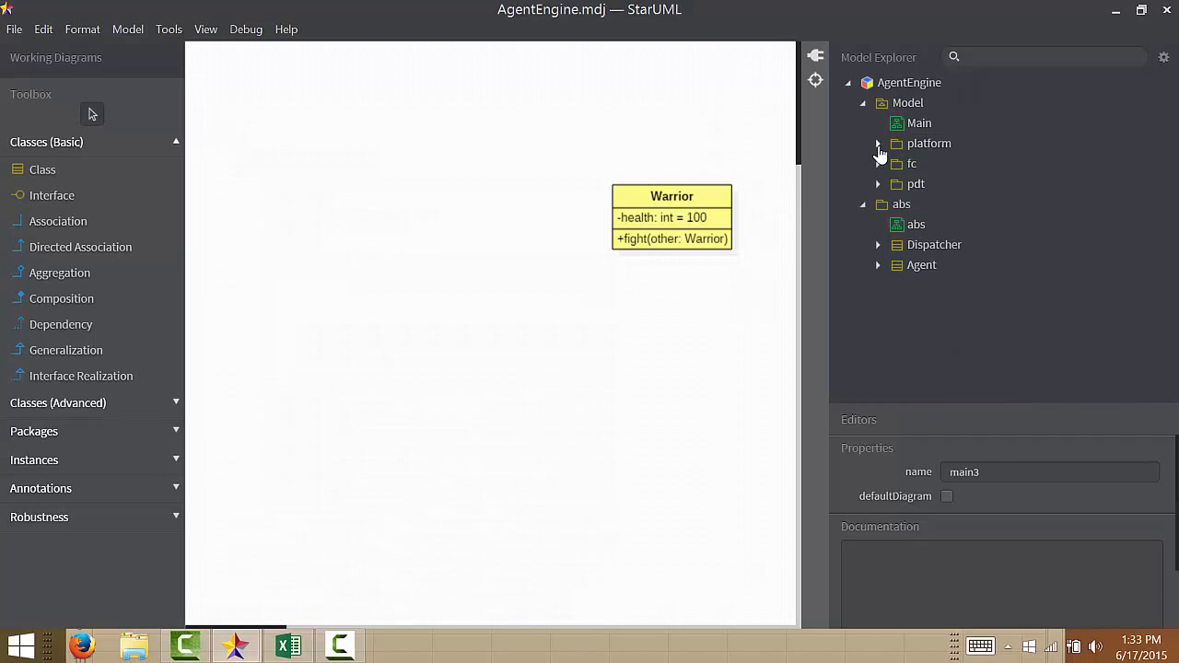
pyautogui.doubleClick(910, 225)
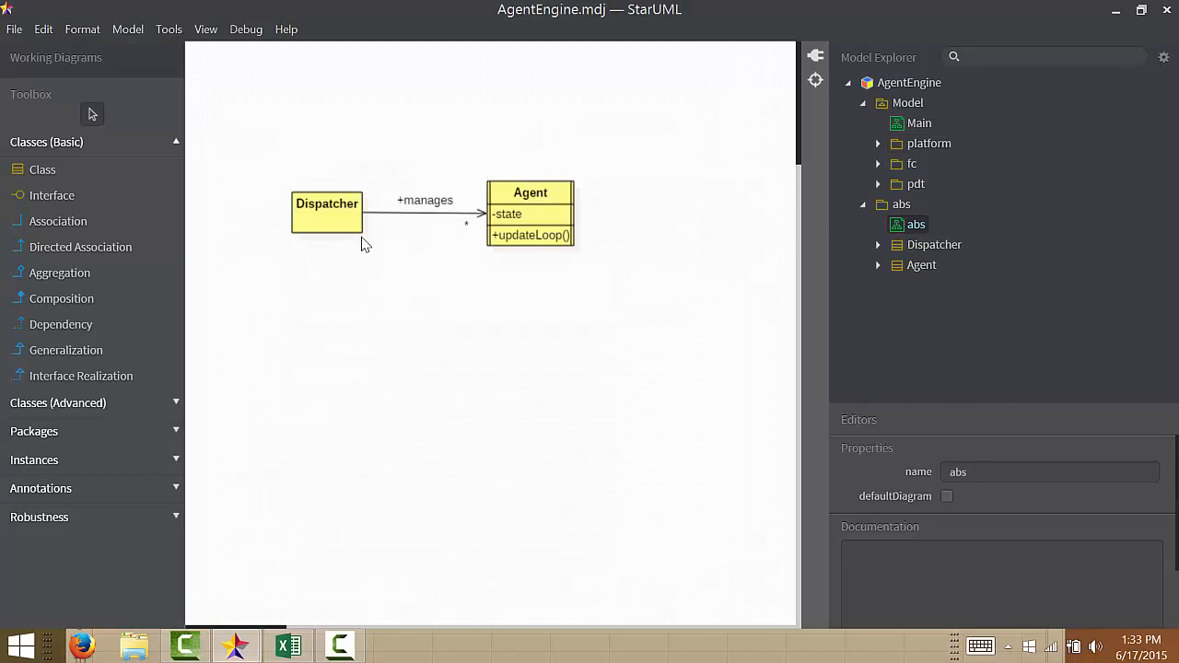
# Step: Expand platform and fc again, open fc's main diagram, and widen the drawing area to show the AgentFactory and FighterFactory classes fully
pyautogui.click(878, 143)
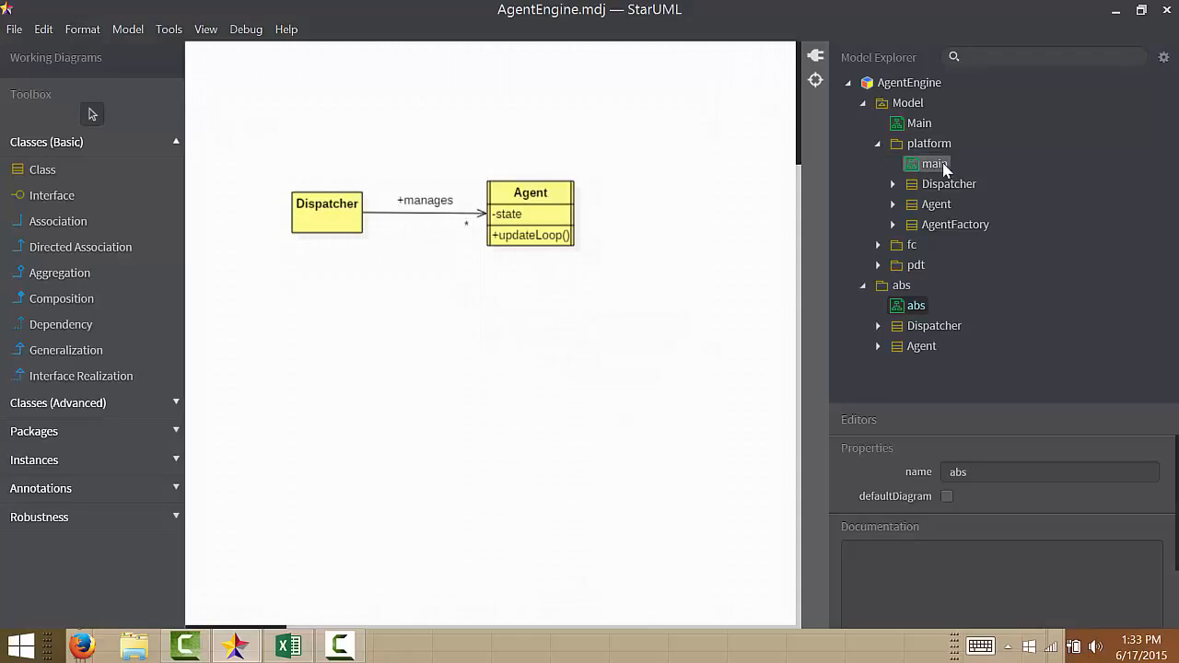
pyautogui.click(877, 244)
pyautogui.doubleClick(921, 265)
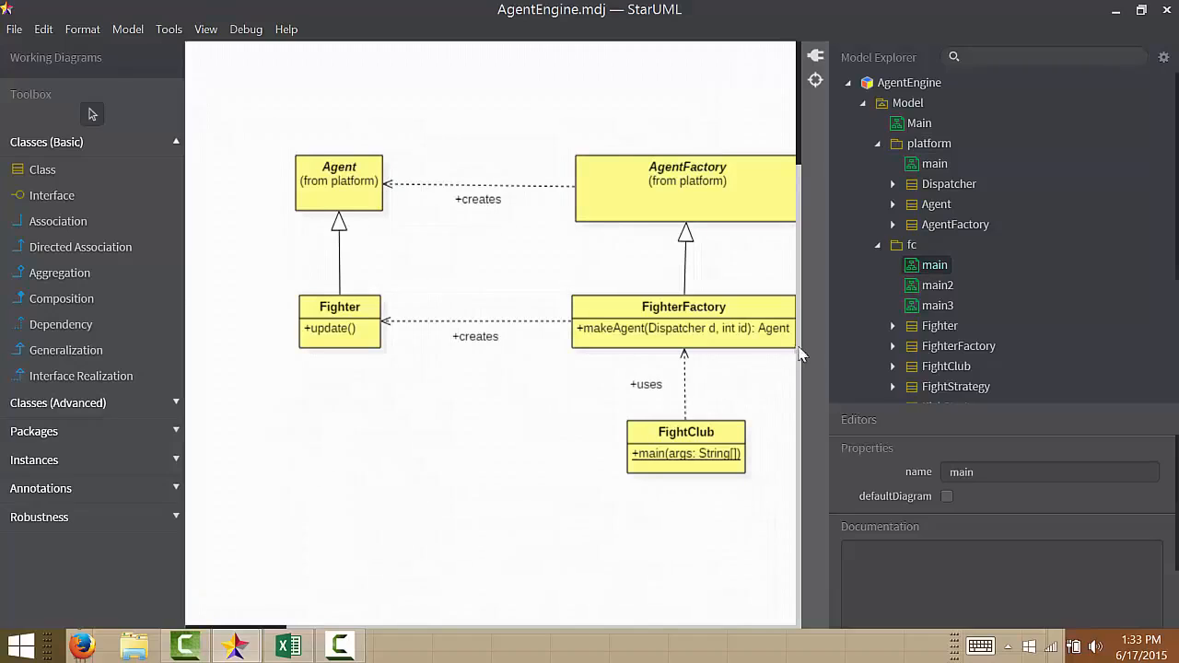
pyautogui.moveTo(828, 349); pyautogui.dragTo(874, 348)
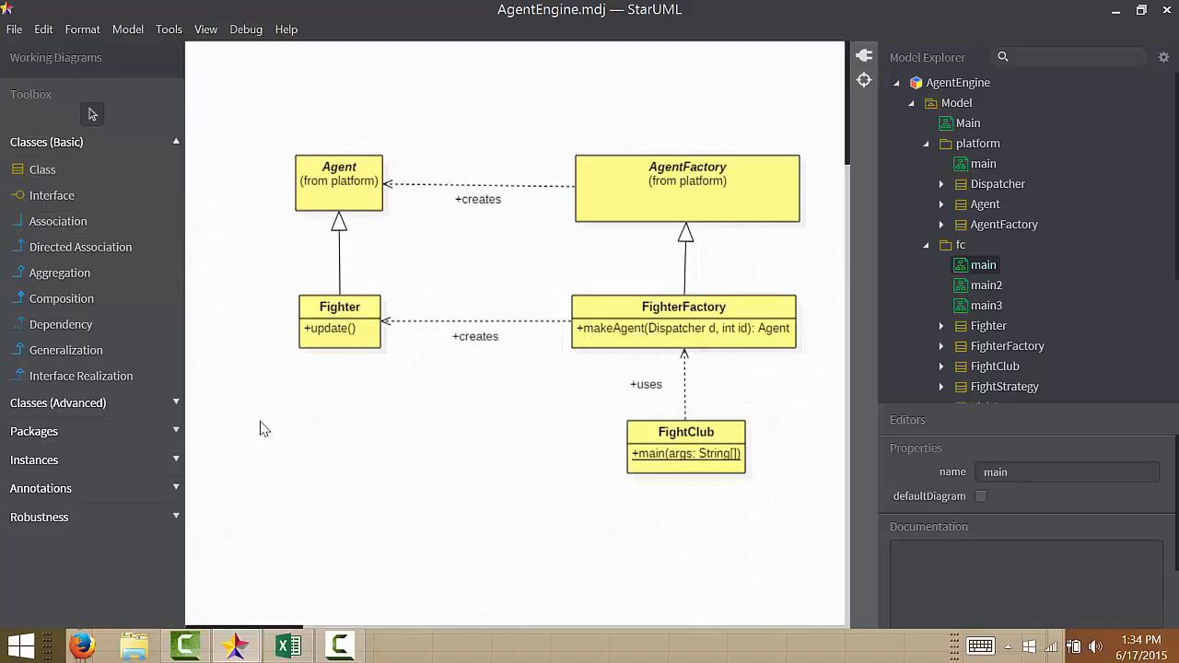
# Step: Add a new Use Case Diagram to the fc package
pyautogui.rightClick(961, 249)
pyautogui.moveTo(976, 265)
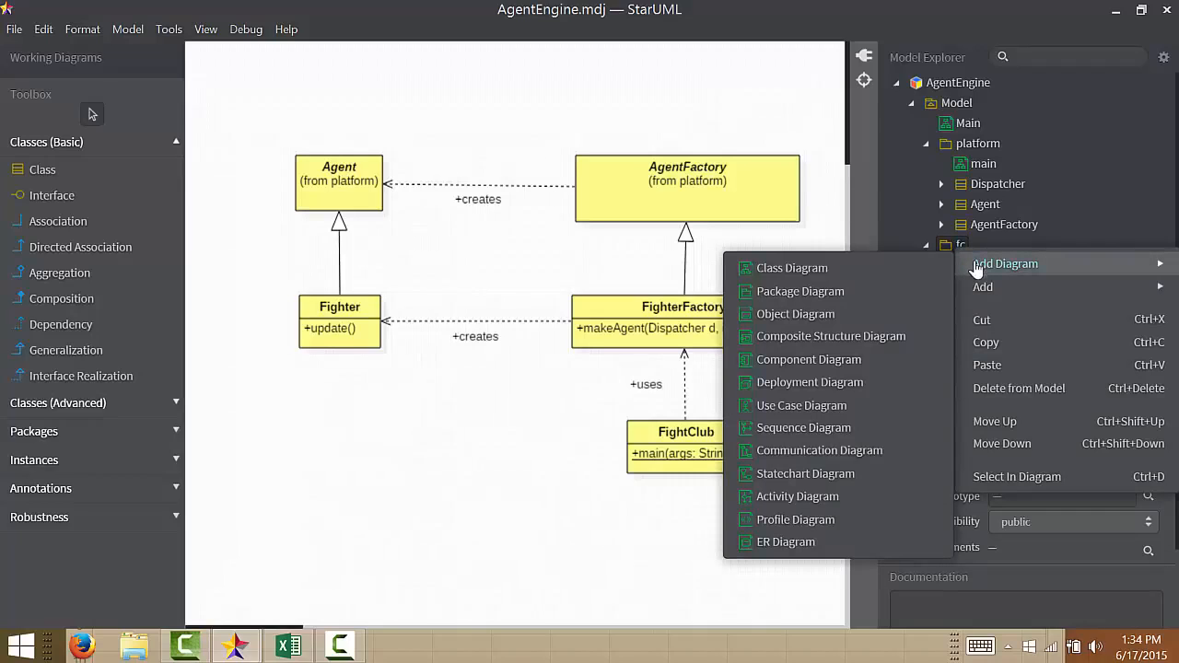
pyautogui.click(814, 413)
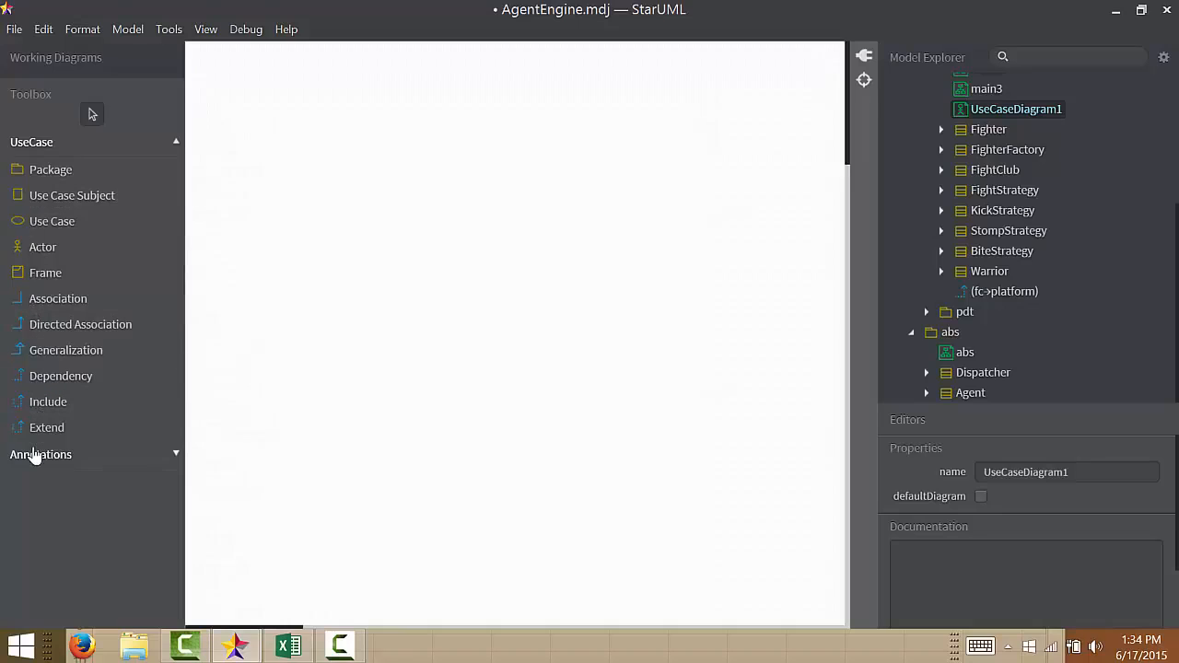
# Step: Place an actor on the new use case diagram and a use case beside it, keeping their default names
pyautogui.click(32, 255)
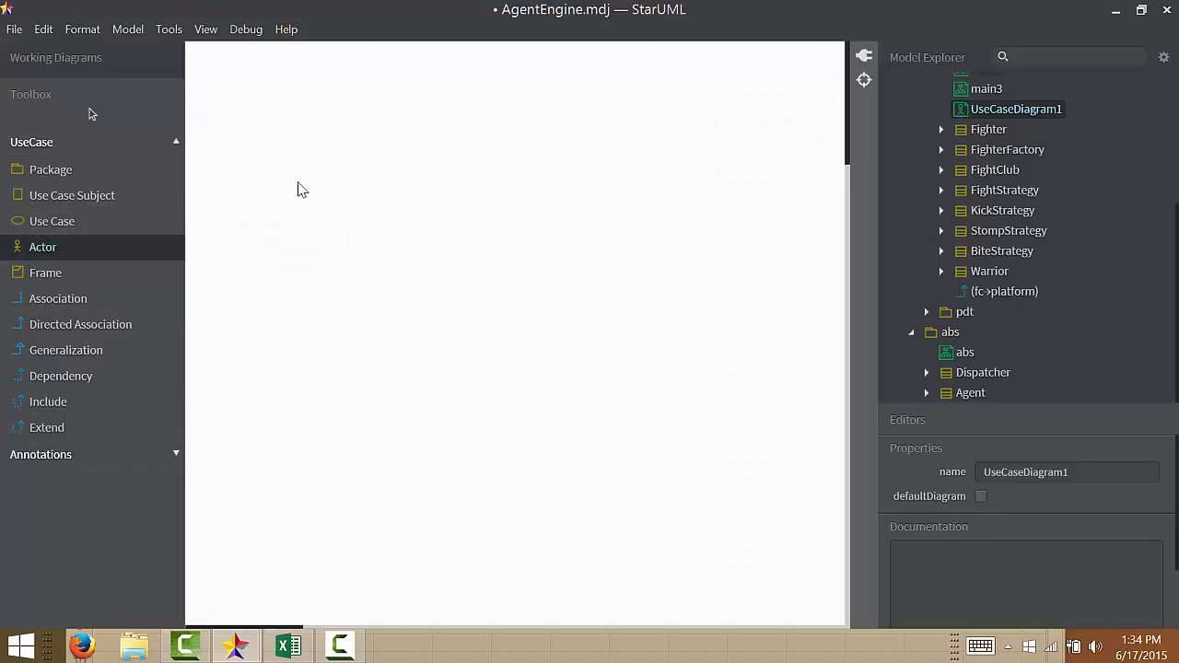
pyautogui.click(300, 190)
pyautogui.click(57, 222)
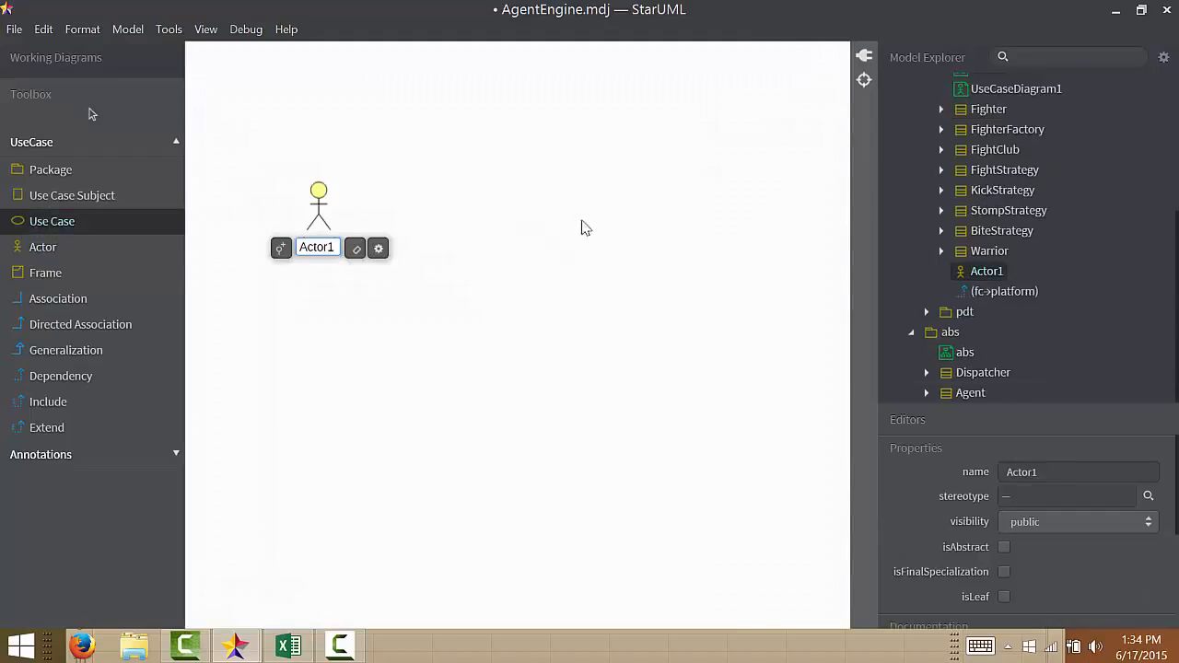
pyautogui.click(525, 205)
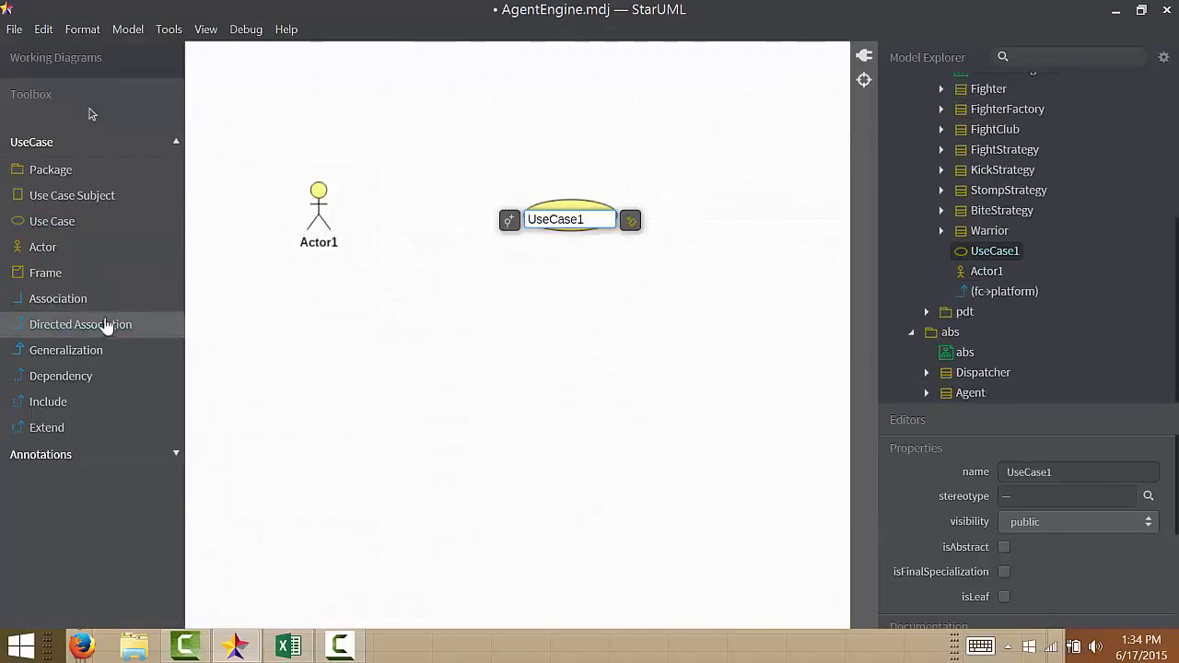
# Step: Draw an unnamed directed association from the actor to the use case
pyautogui.click(106, 324)
pyautogui.moveTo(327, 196); pyautogui.dragTo(582, 226)
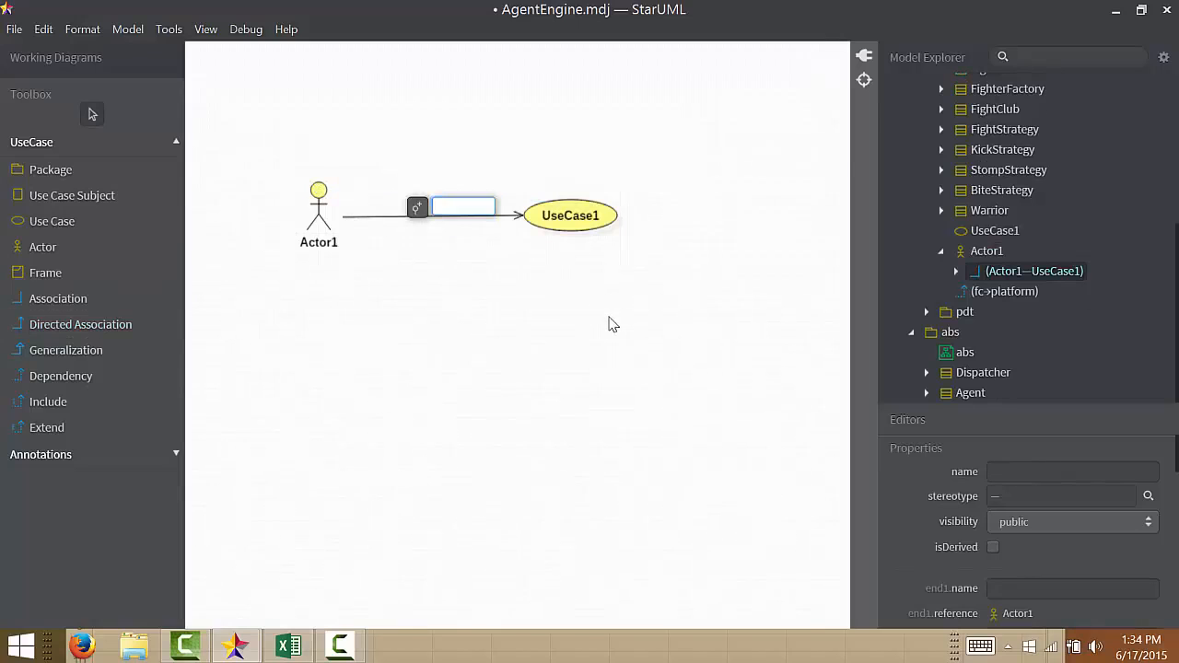
pyautogui.click(608, 324)
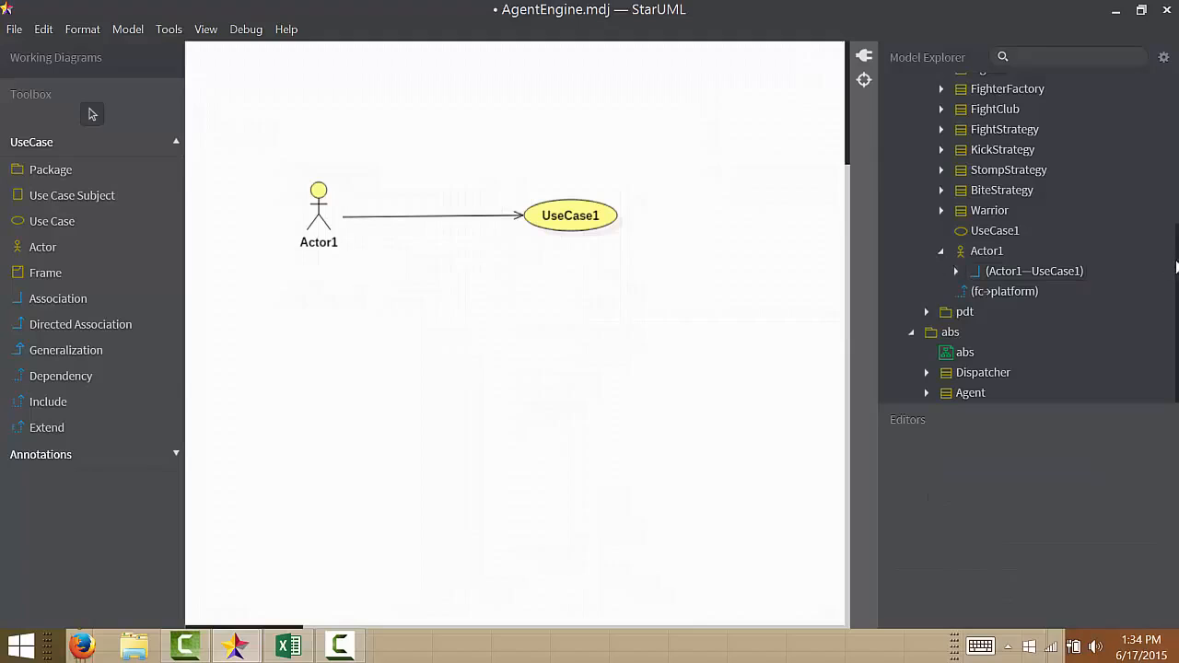
# Step: Reopen fc's main class diagram, show the FighterFactory class's properties, and enlarge the property editor area
pyautogui.moveTo(1176, 266); pyautogui.dragTo(1177, 165)
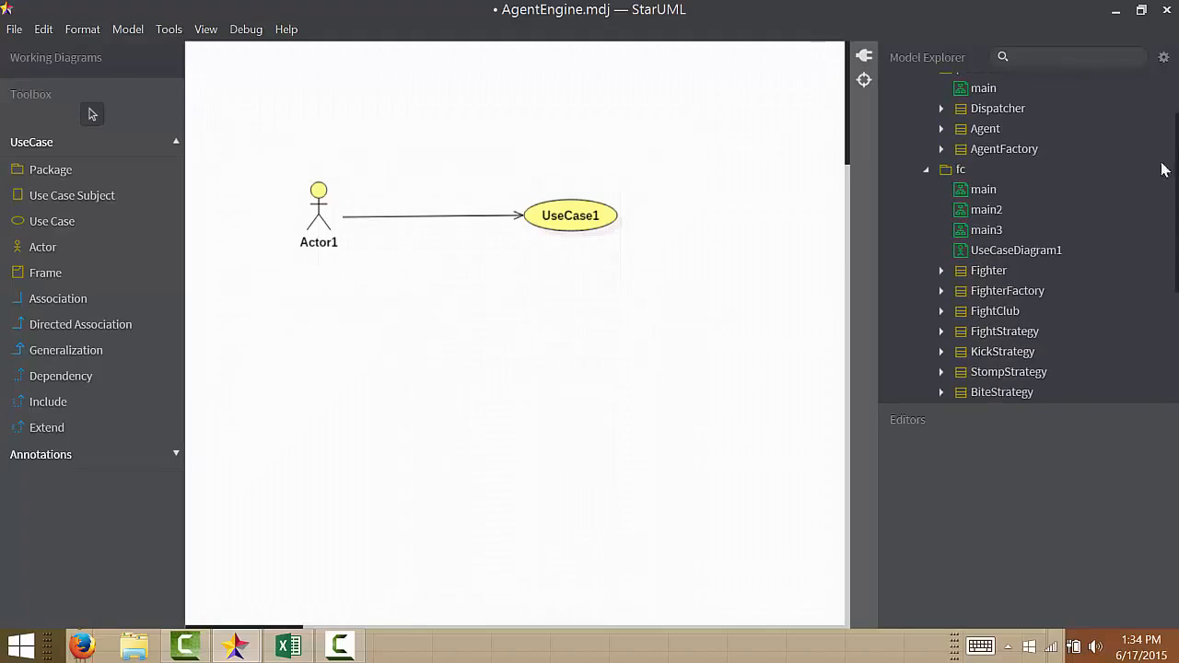
pyautogui.doubleClick(980, 191)
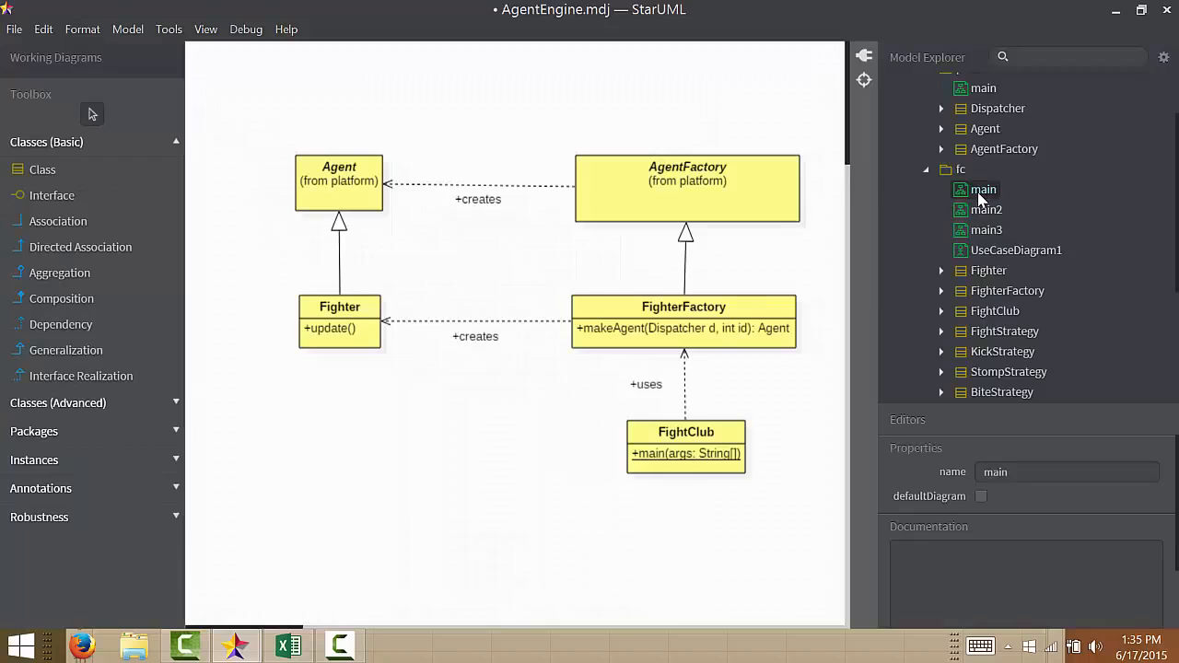
pyautogui.click(674, 324)
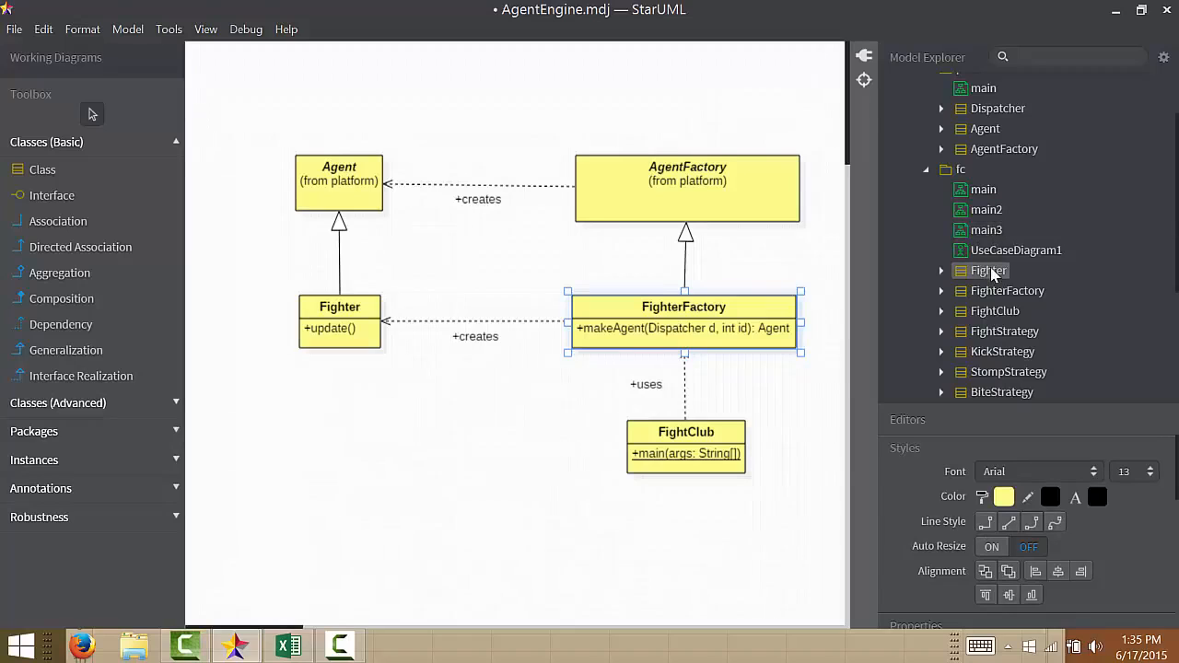
pyautogui.click(993, 293)
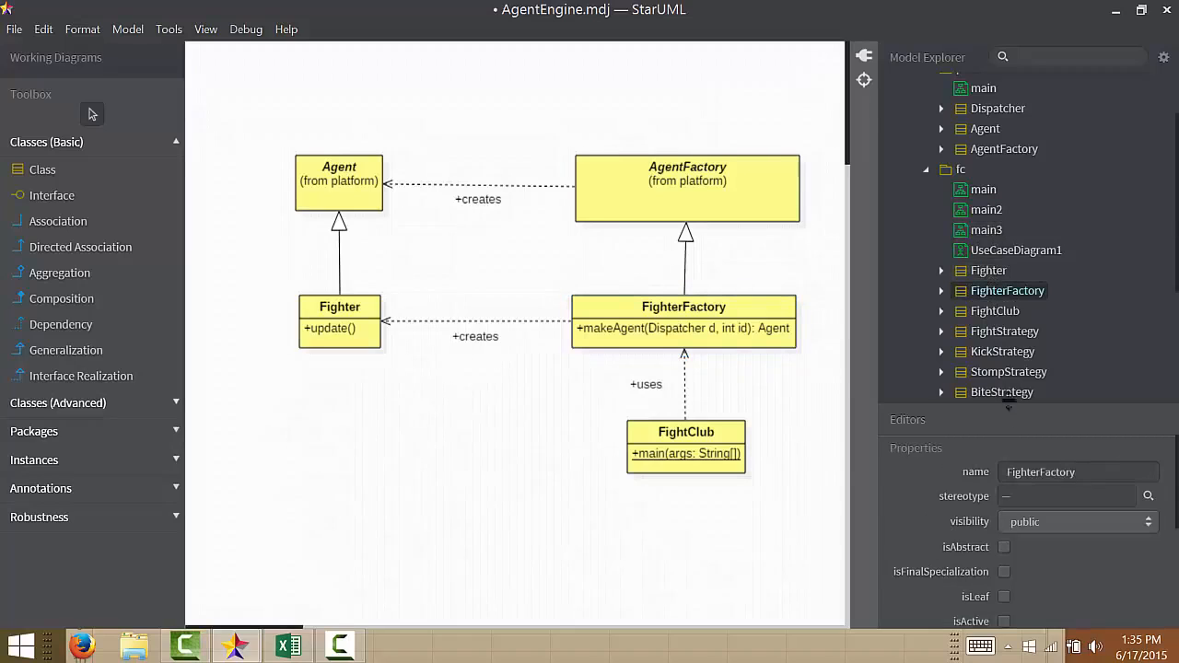
pyautogui.moveTo(1009, 408); pyautogui.dragTo(1013, 346)
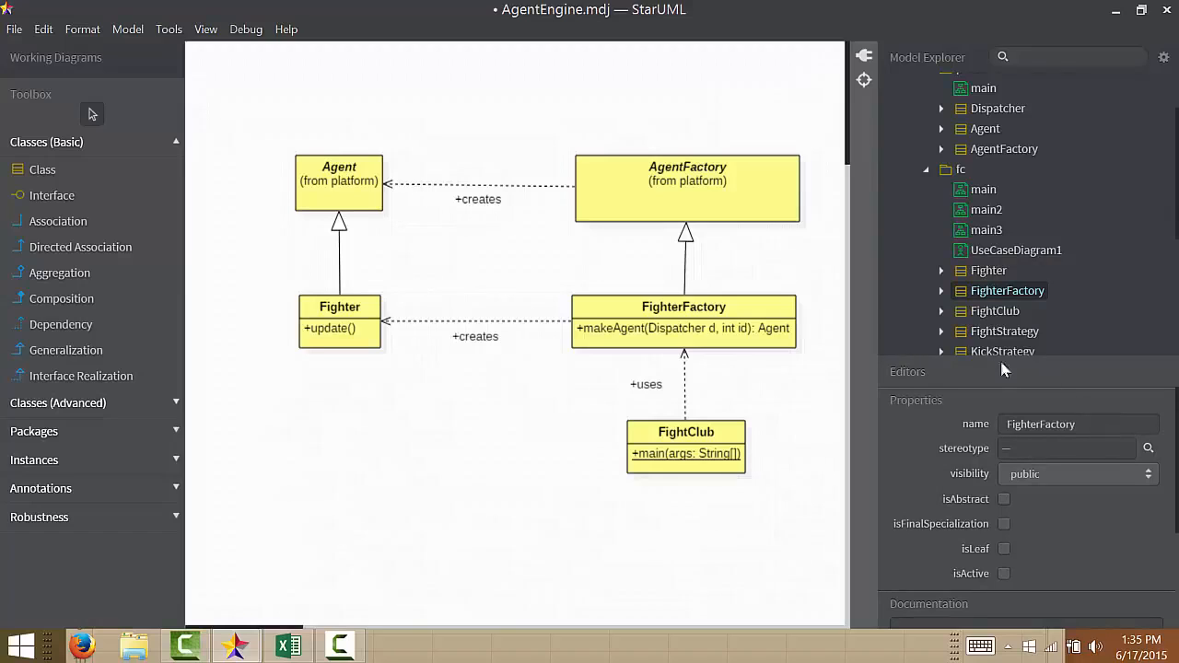
# Step: Expand FighterFactory in the model tree and examine all properties of its makeAgent operation
pyautogui.click(940, 291)
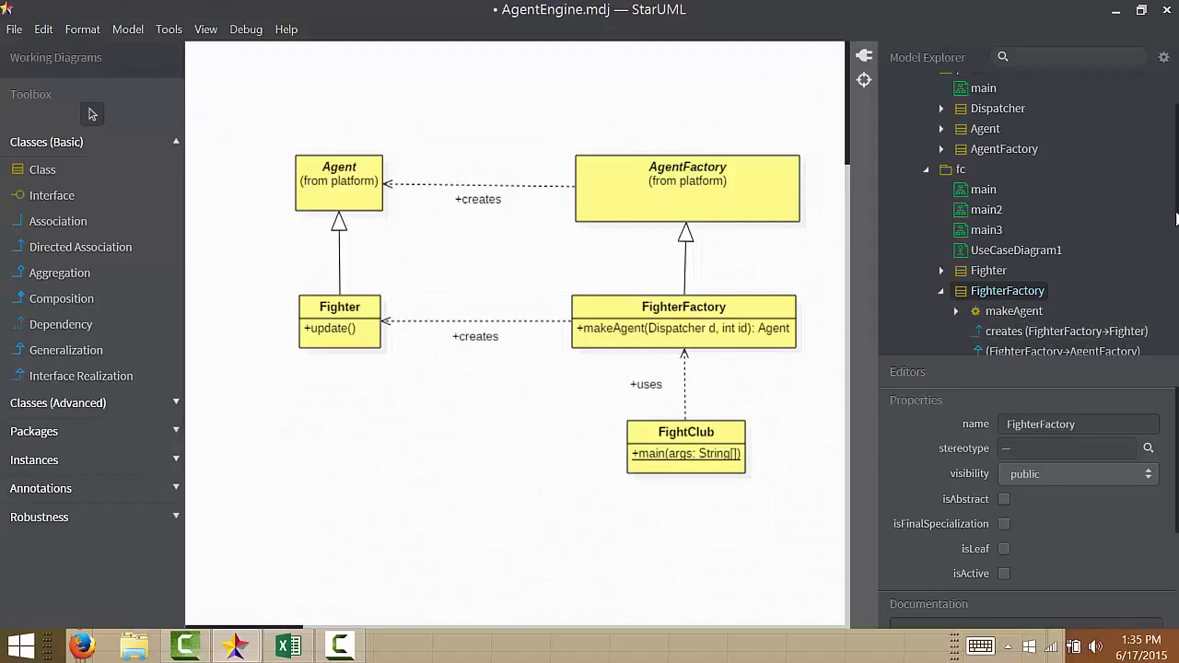
pyautogui.scroll(-3, 1176, 237)
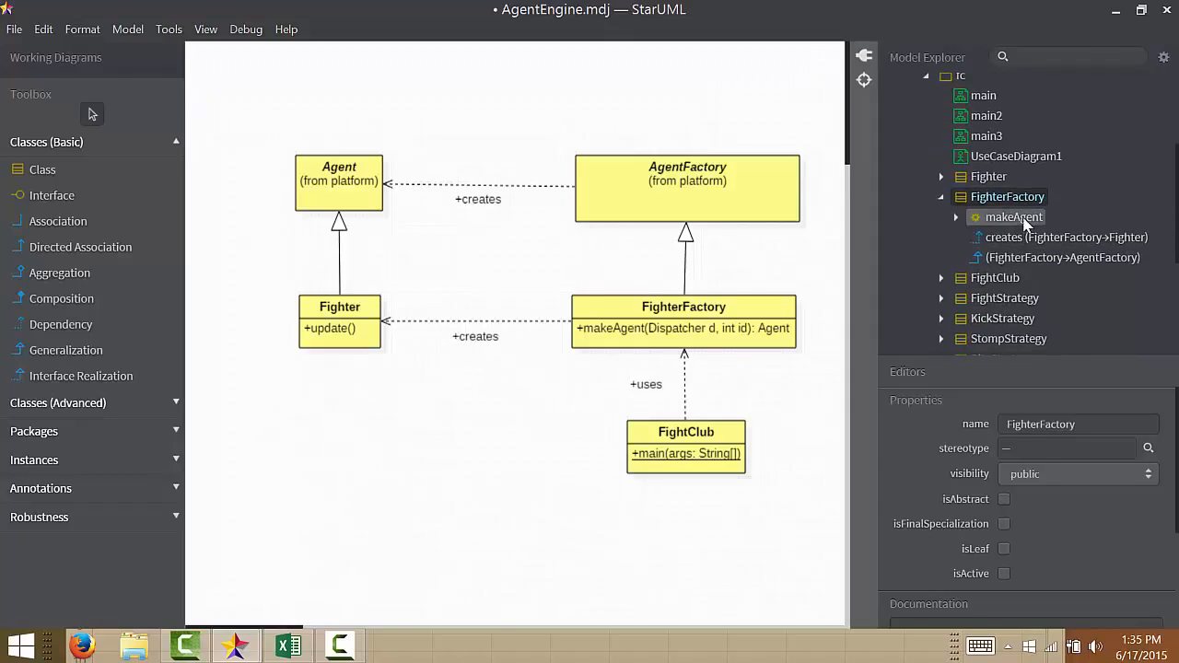
pyautogui.click(1023, 221)
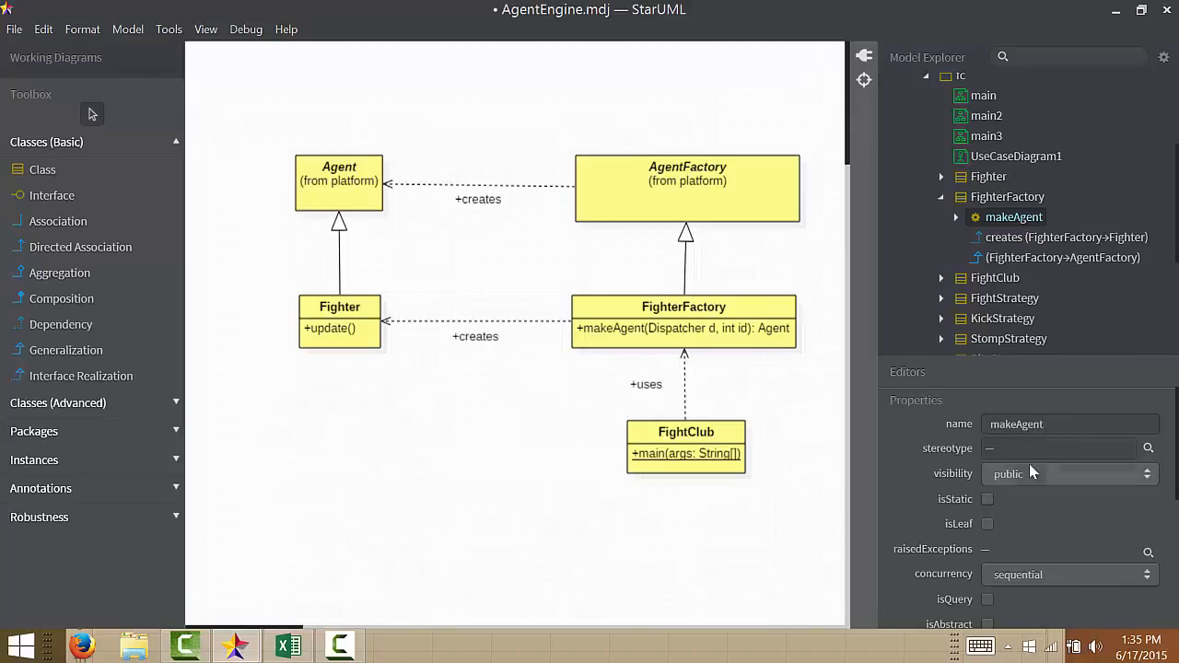
pyautogui.scroll(-3, 1177, 530)
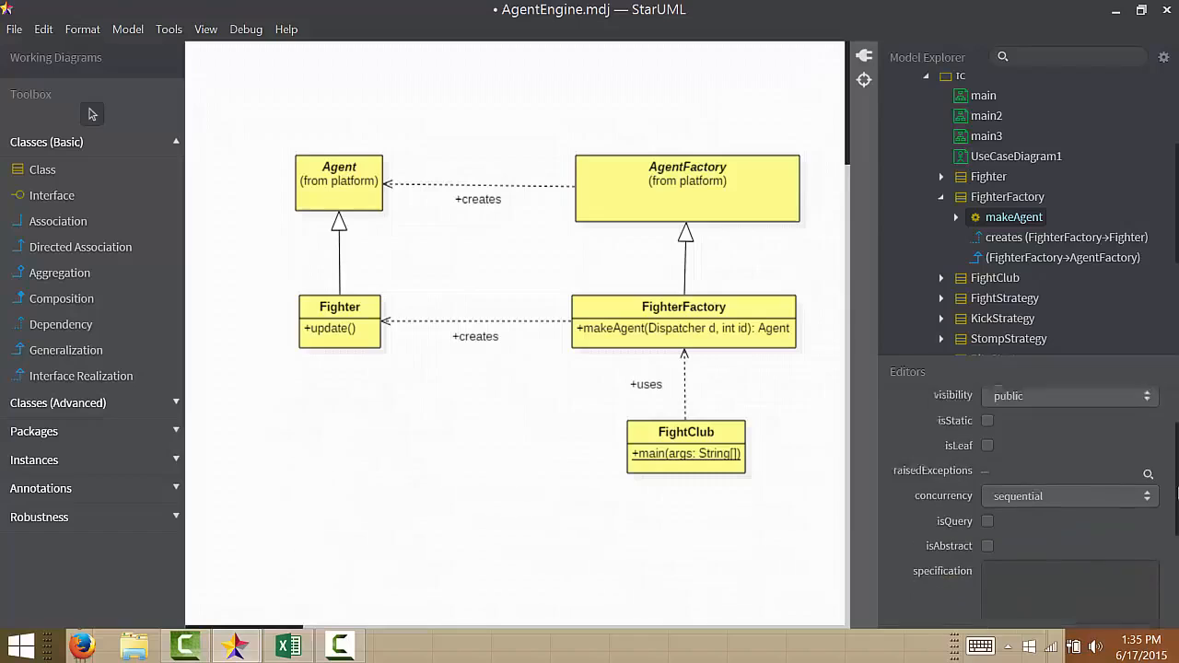
pyautogui.scroll(3, 1176, 530)
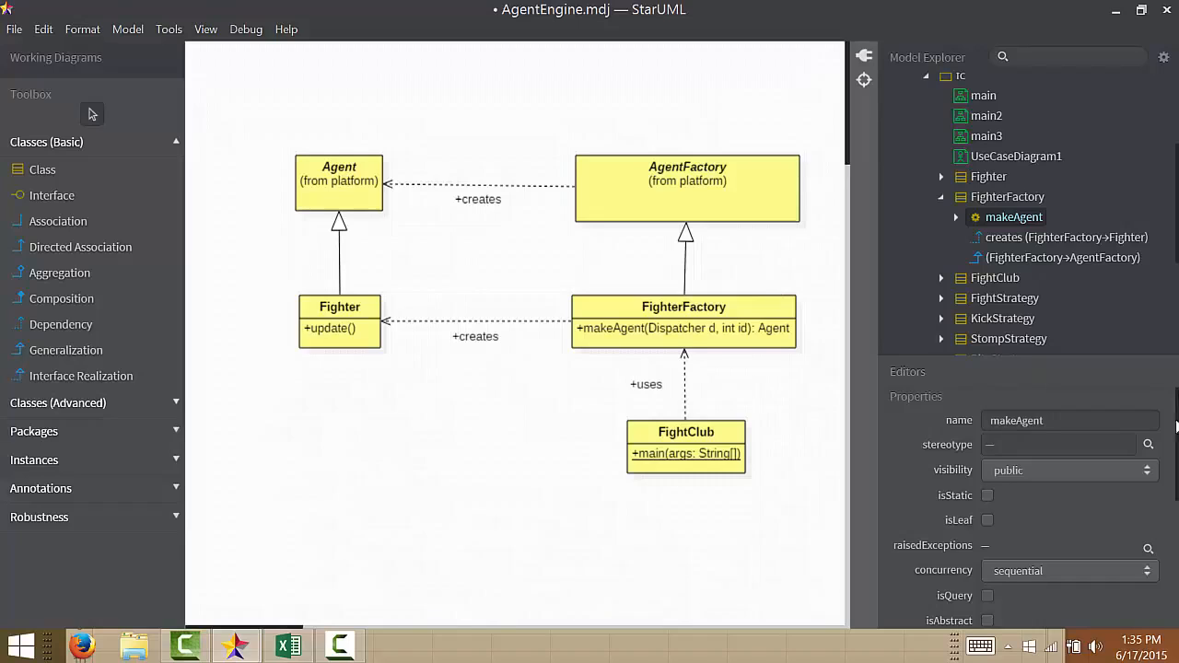
pyautogui.moveTo(1175, 431); pyautogui.dragTo(1167, 517)
pyautogui.scroll(3, 1022, 212)
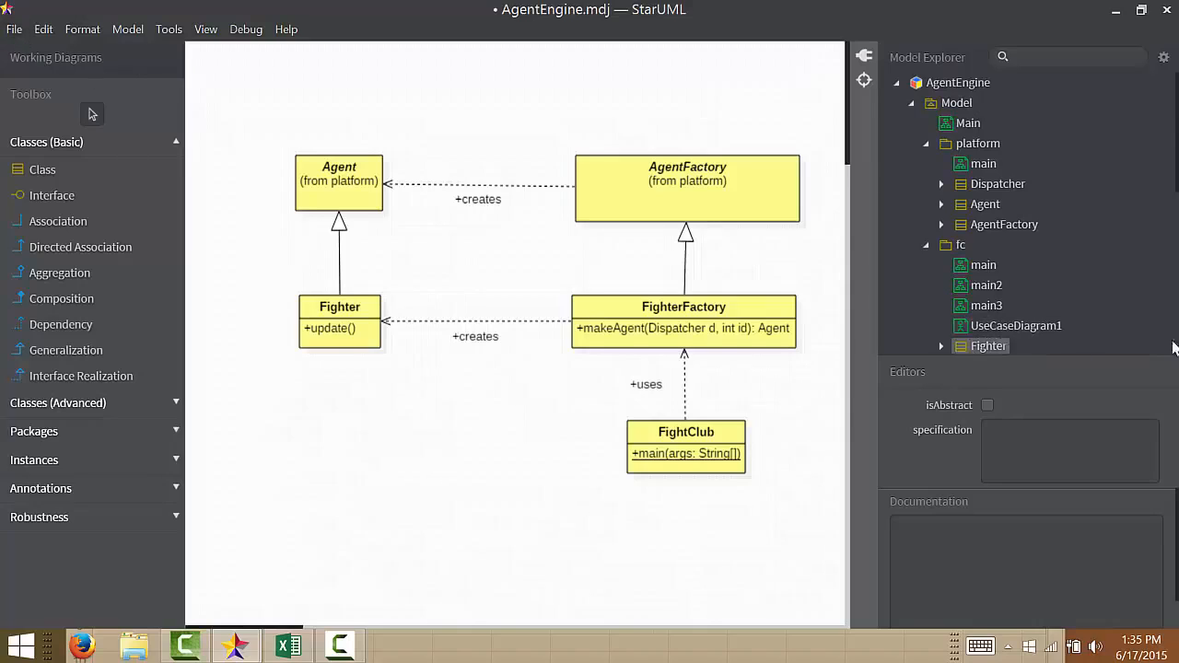
# Step: Examine the properties and documentation field of the Fighter class in the fc package
pyautogui.click(956, 348)
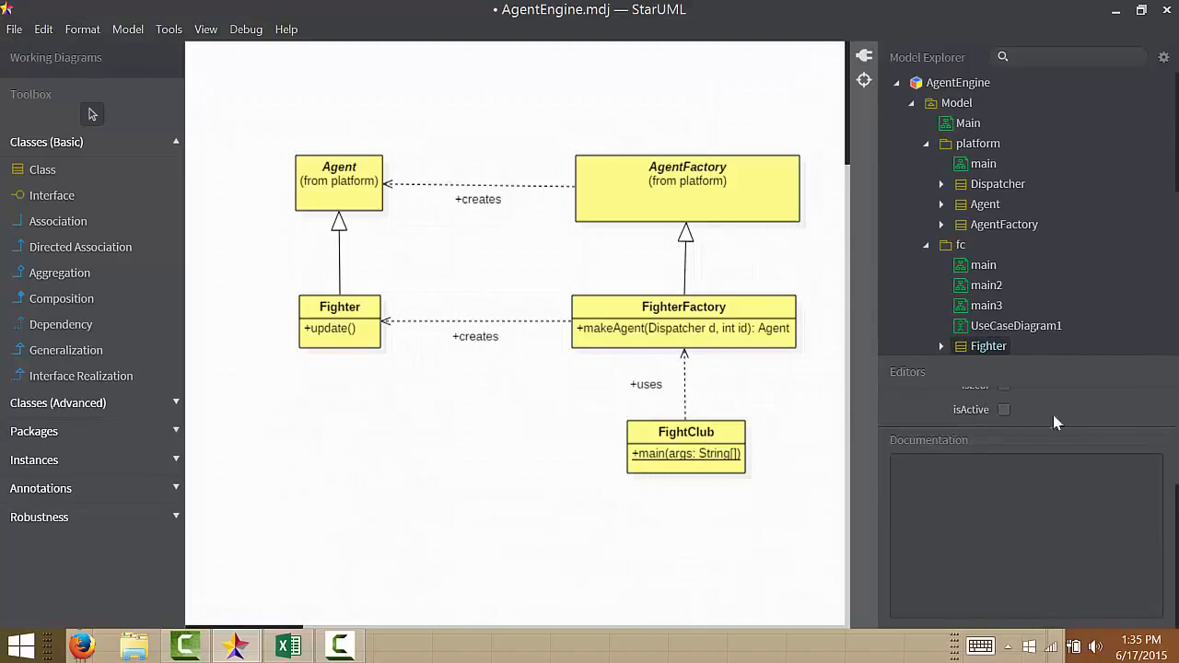
pyautogui.scroll(4, 1053, 414)
pyautogui.scroll(-4, 1025, 507)
pyautogui.scroll(4, 1086, 479)
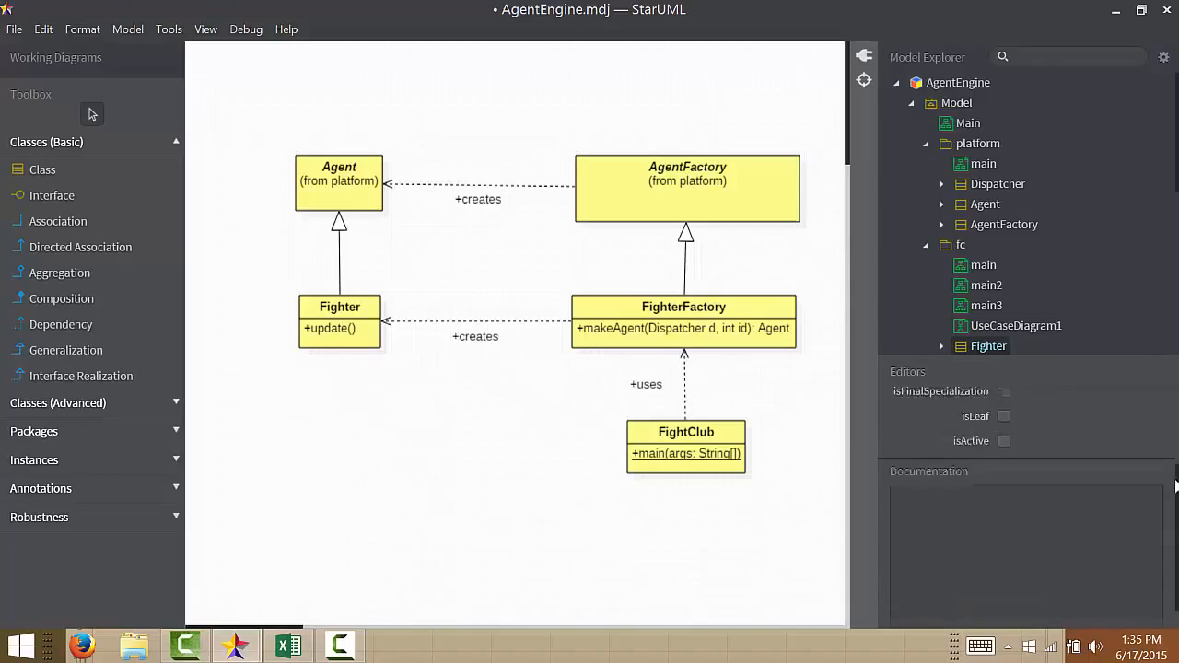
# Step: Open the fc package's main2 class diagram
pyautogui.click(963, 251)
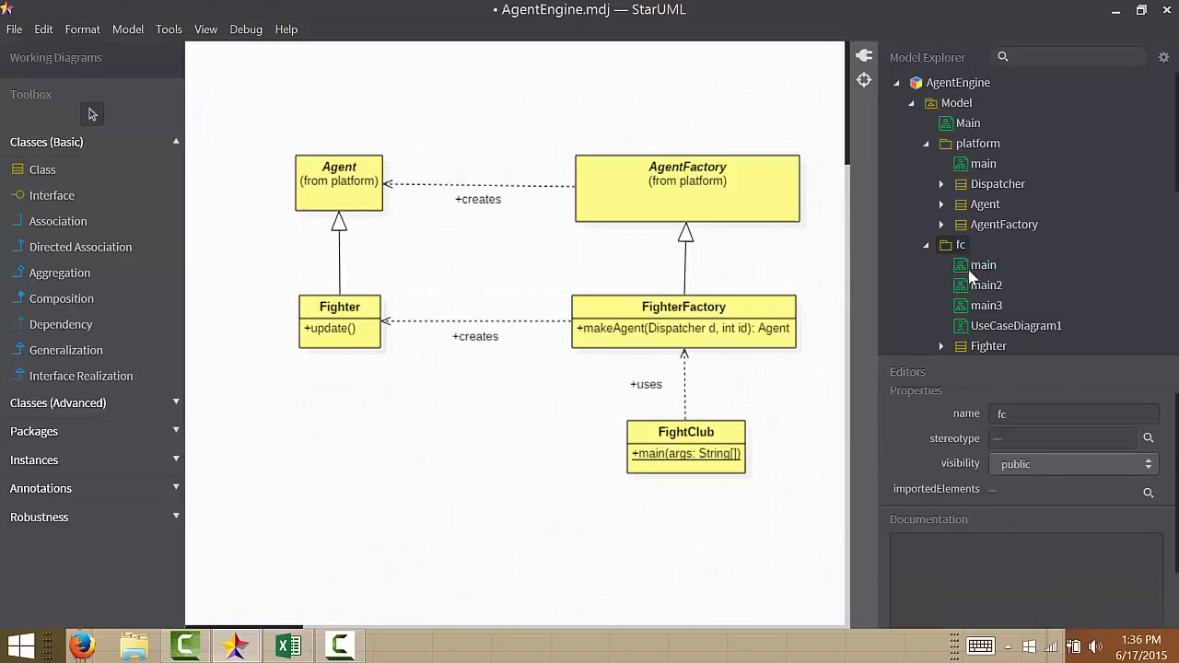
pyautogui.doubleClick(978, 288)
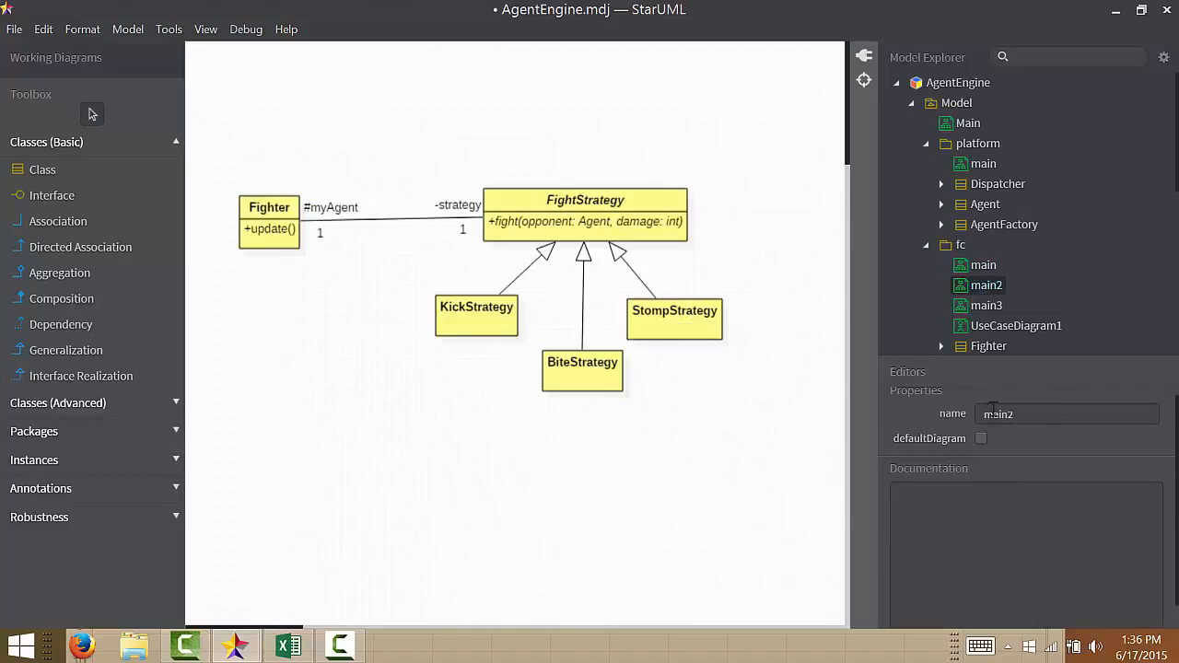